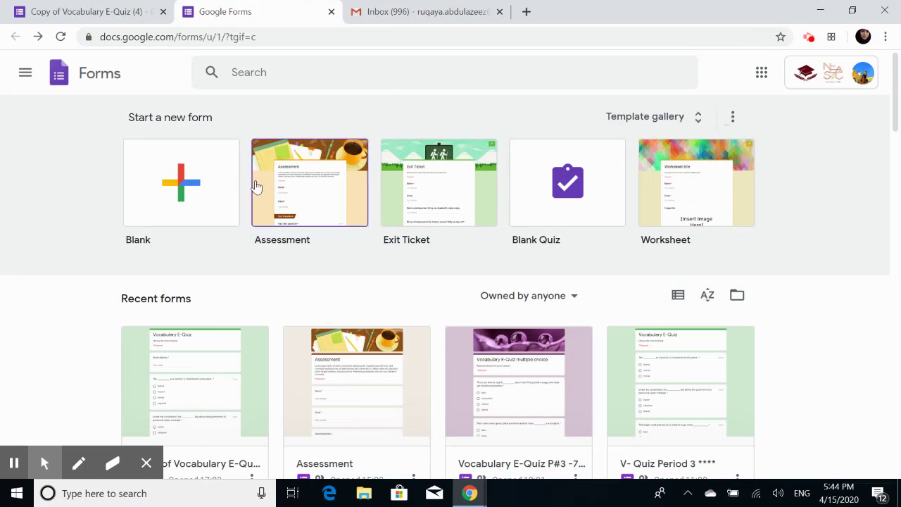
Scroll the Forms list and open the Copy of Vocabulary E-Quiz (4) form
drag(899, 94, 899, 123)
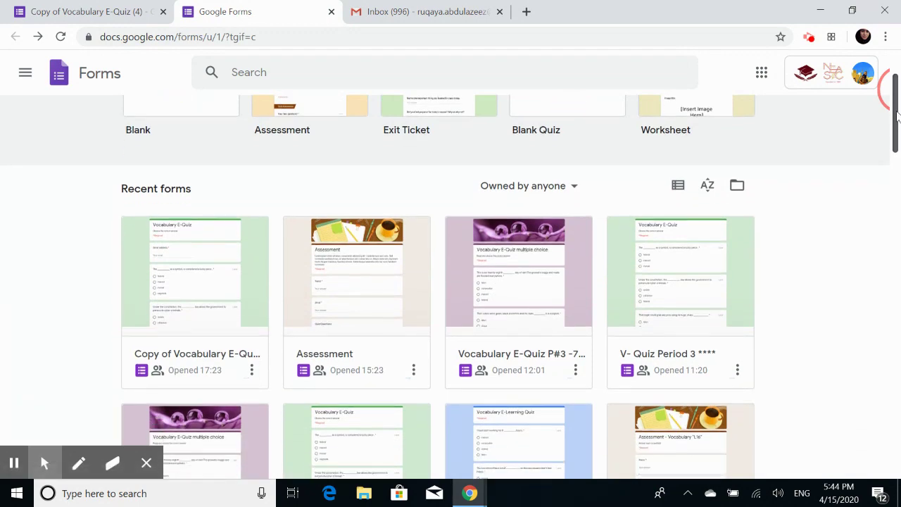
drag(898, 123, 898, 119)
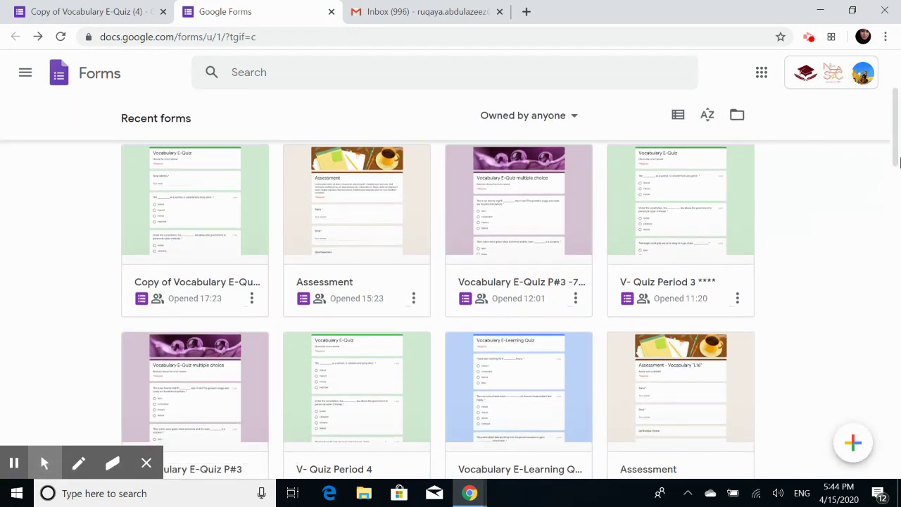
mouse_move(892, 117)
mouse_down()
mouse_move(899, 185)
mouse_move(893, 152)
mouse_up()
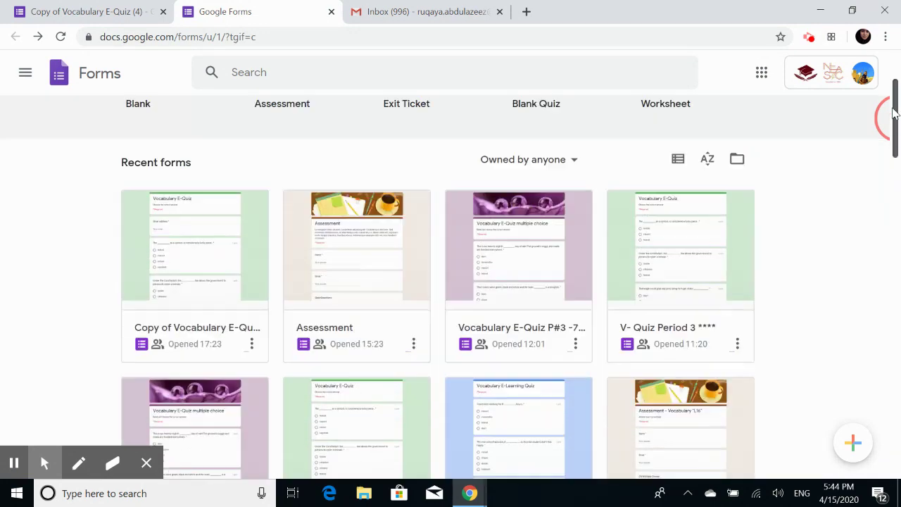
drag(893, 152, 893, 88)
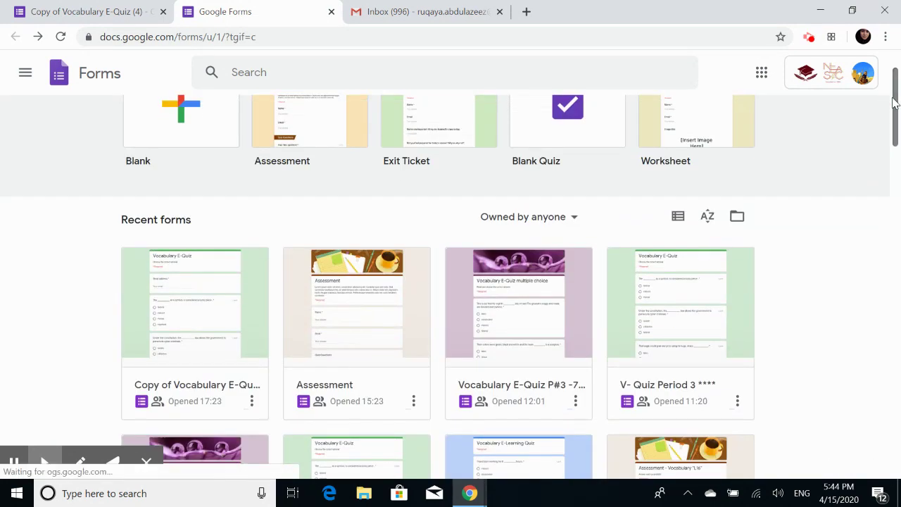
click(161, 294)
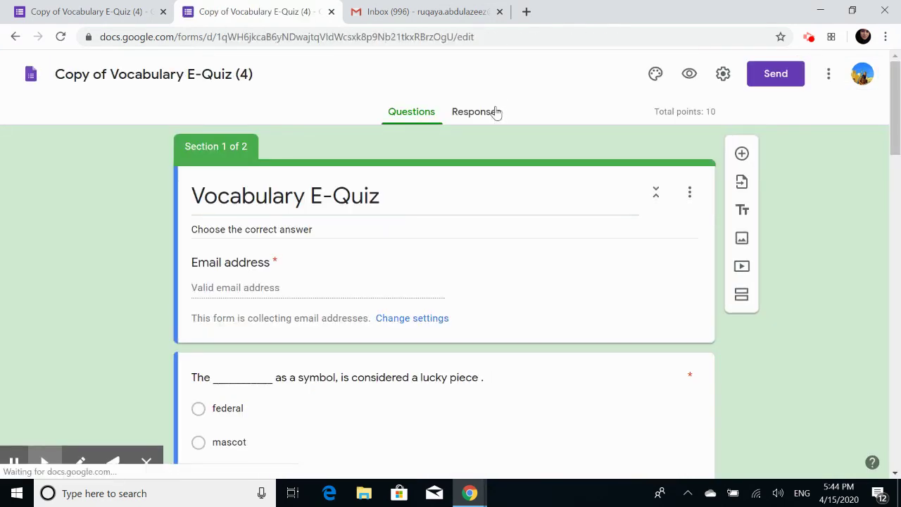
On the form's Responses tab, choose Add-ons from the More menu
click(495, 113)
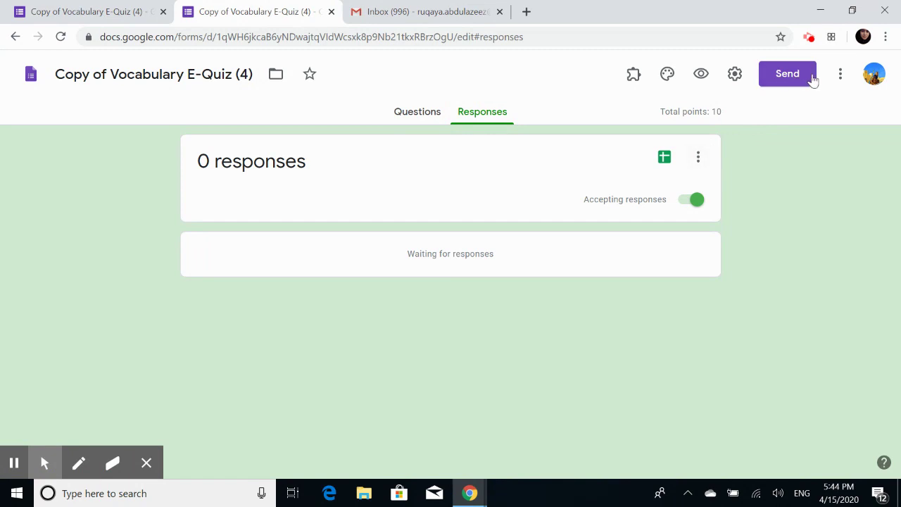
click(840, 74)
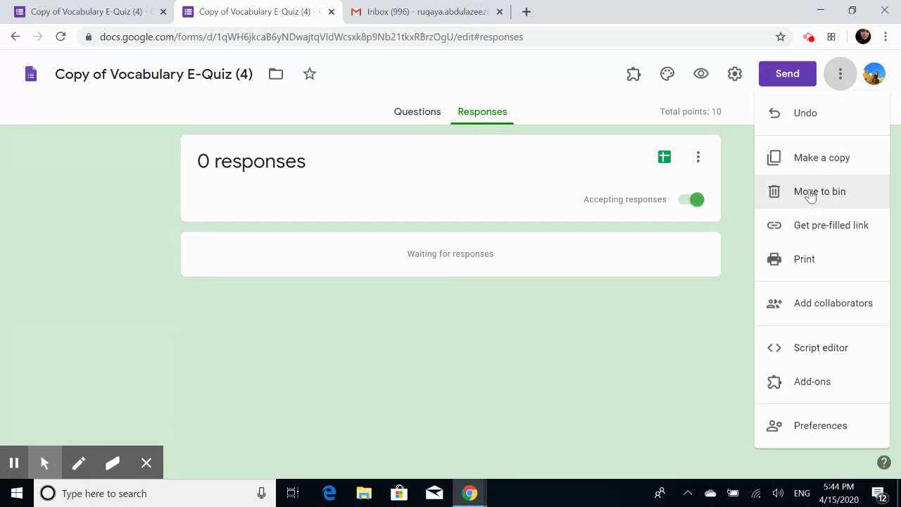
click(801, 391)
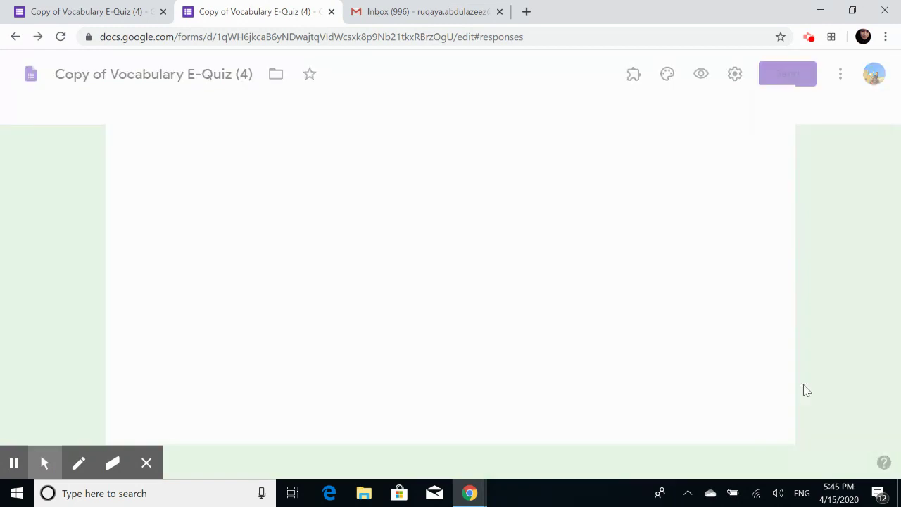
Search the marketplace for 'cer' and open the Certify'em add-on's details page
click(498, 114)
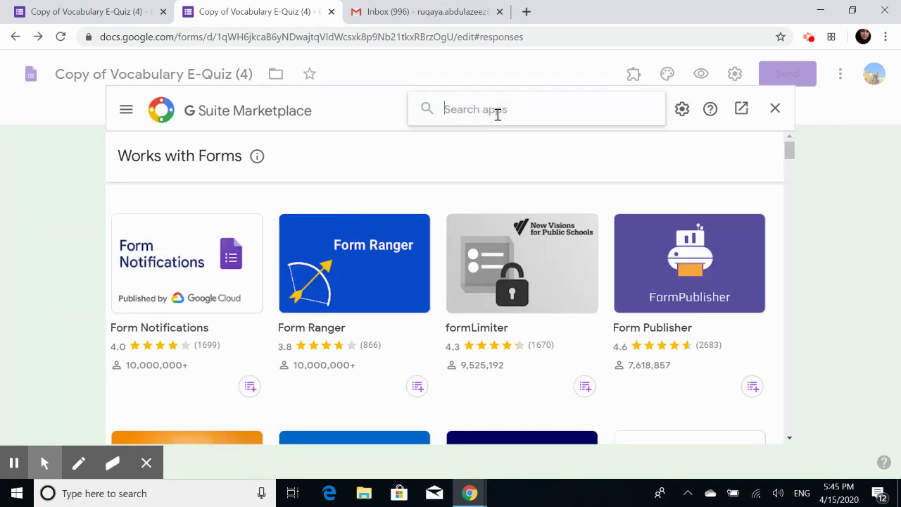
text(cer)
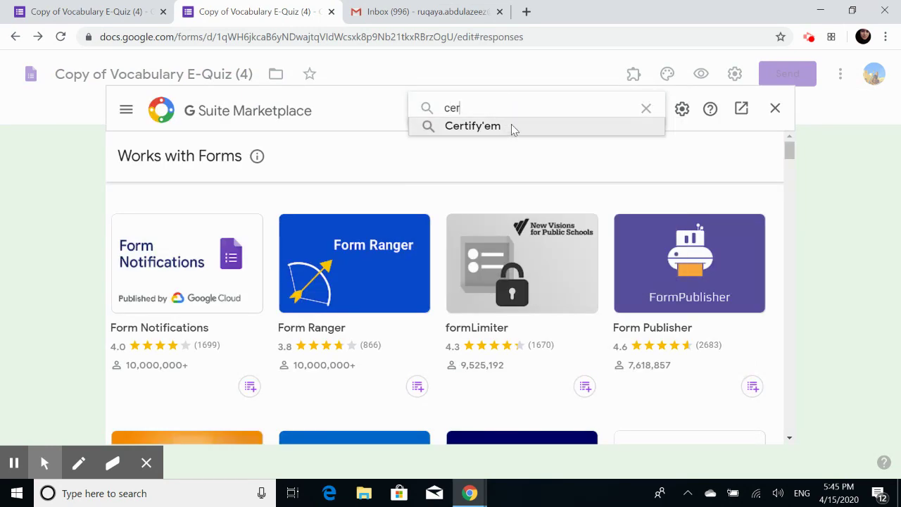
click(512, 127)
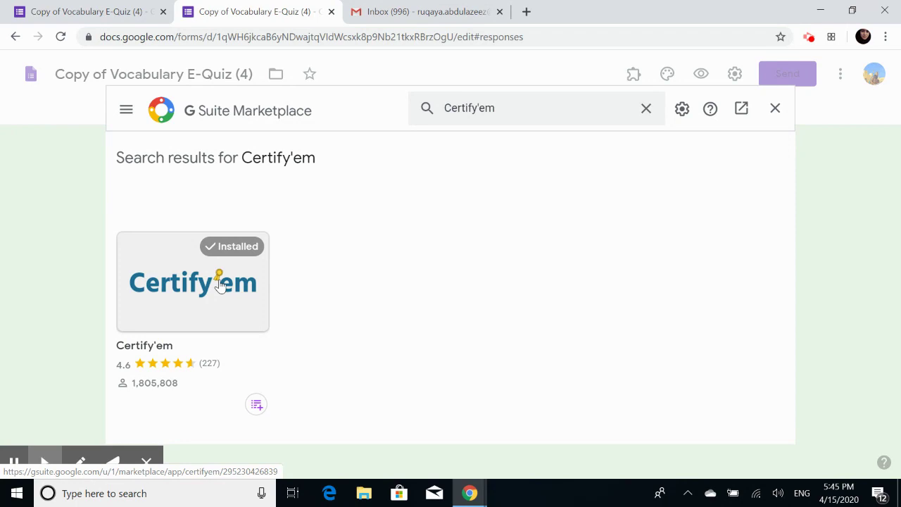
click(220, 284)
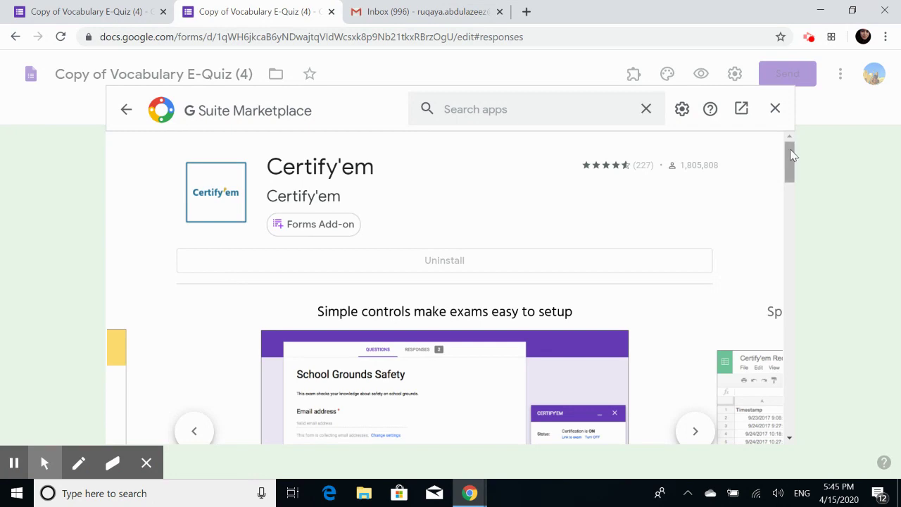
mouse_move(789, 151)
mouse_down()
mouse_move(795, 176)
mouse_move(790, 165)
mouse_up()
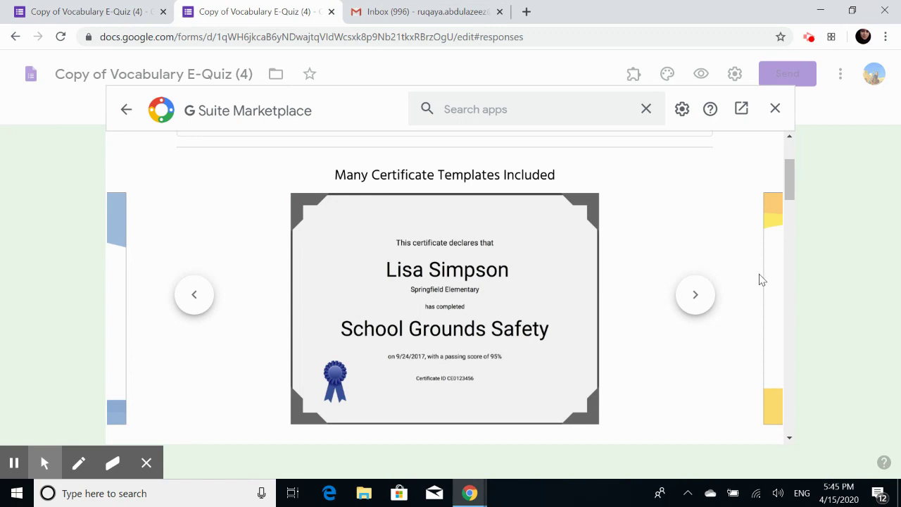
click(695, 296)
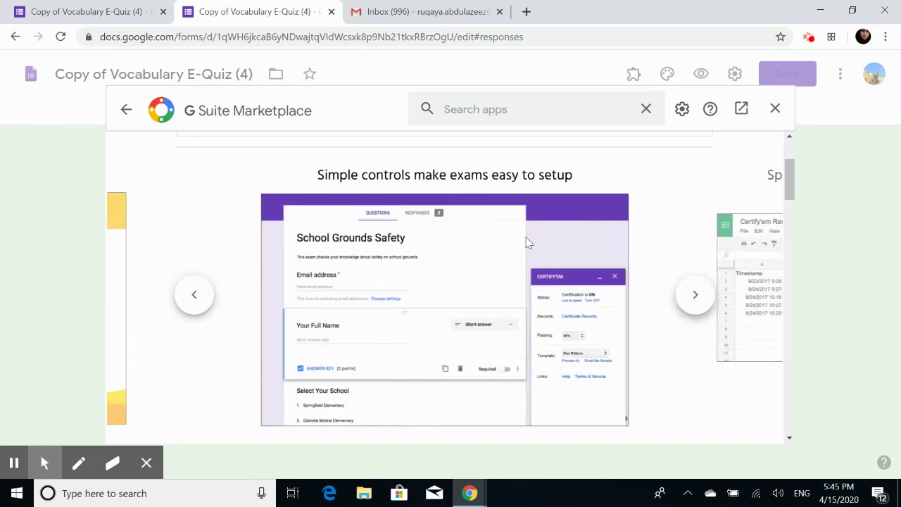
click(697, 296)
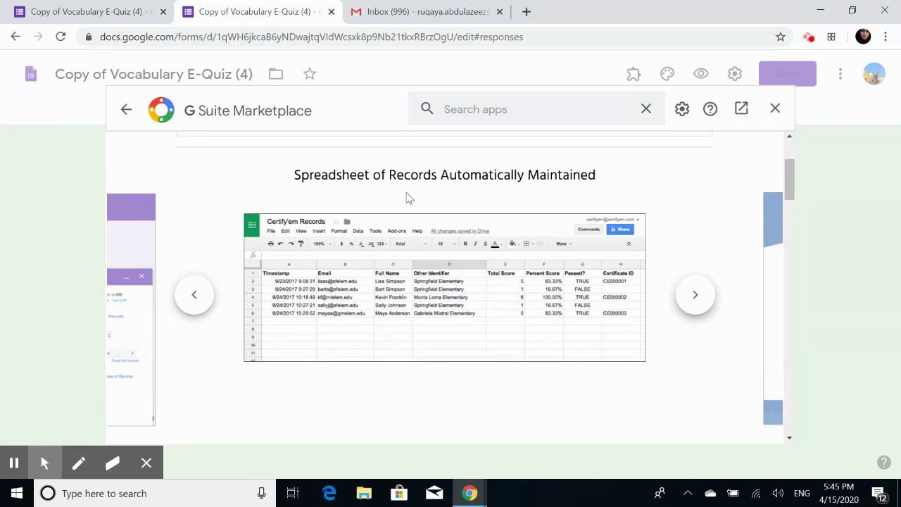
click(696, 299)
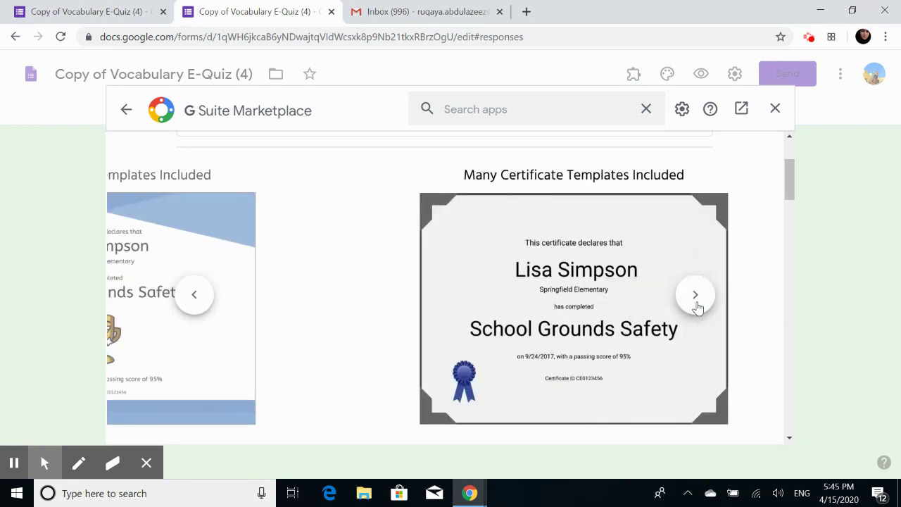
click(697, 304)
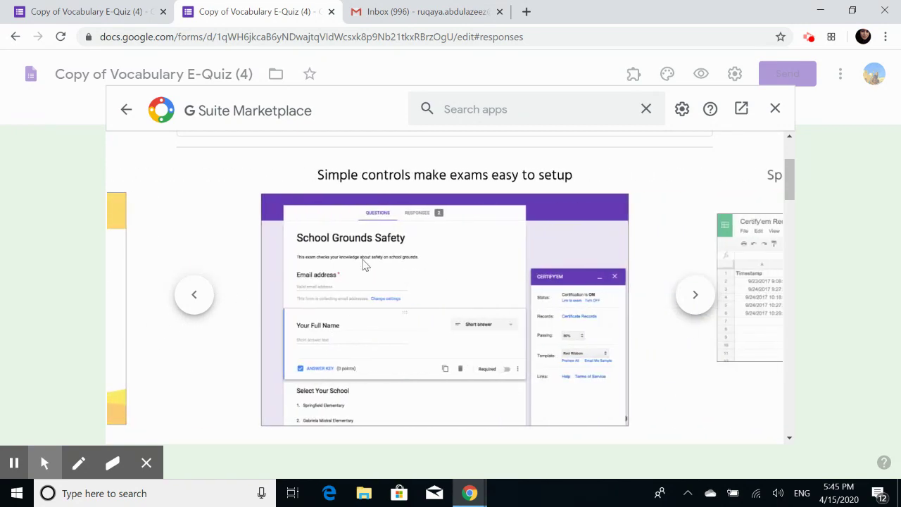
Close the marketplace, return to the first form tab, and launch Certify'em from the Add-ons menu
click(774, 108)
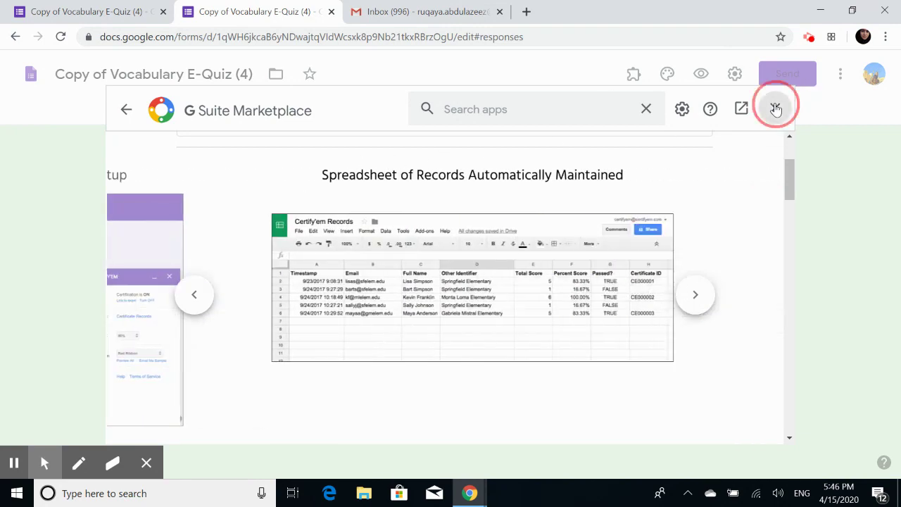
click(96, 7)
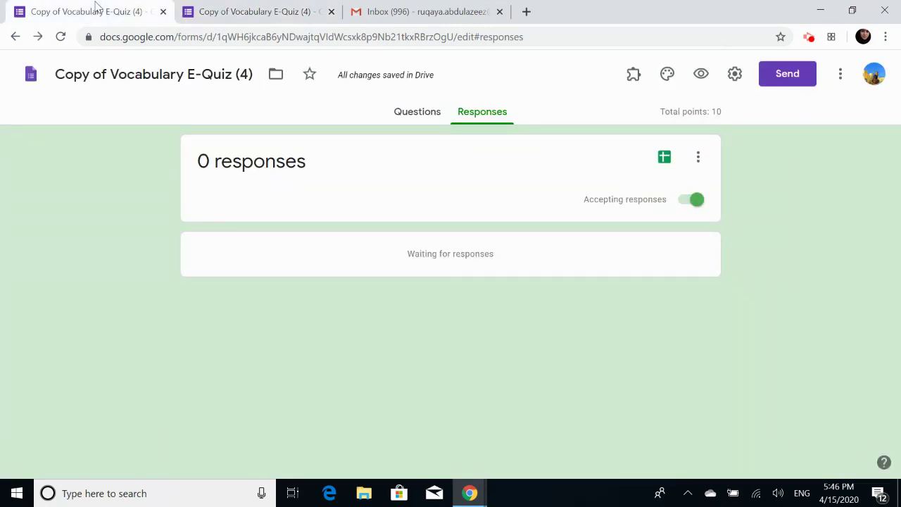
click(634, 76)
click(666, 116)
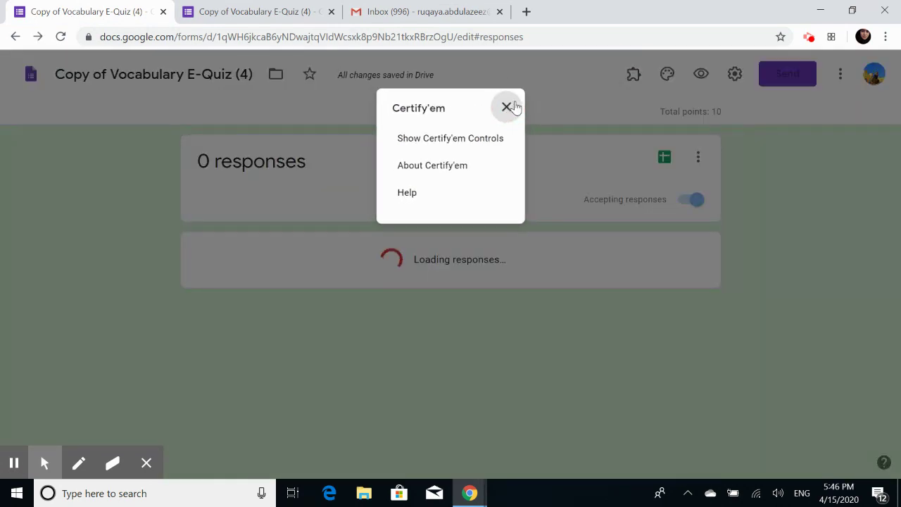
click(514, 105)
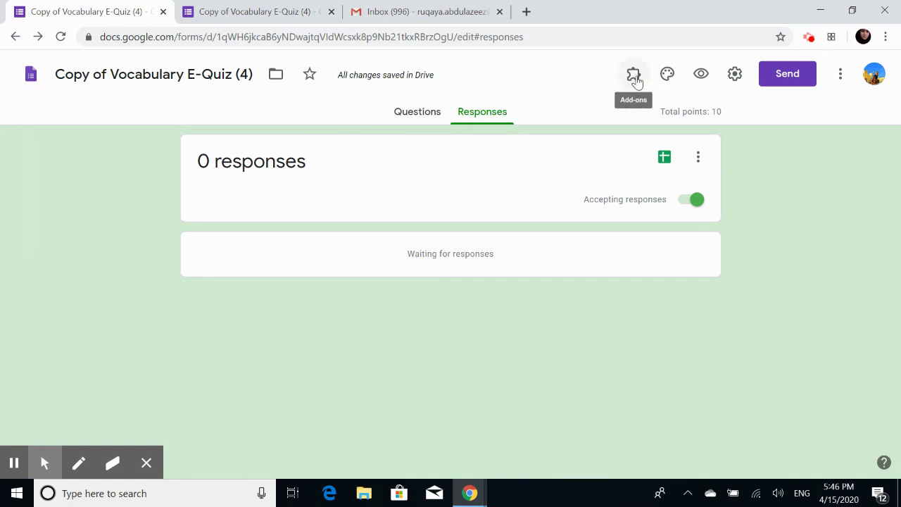
click(633, 77)
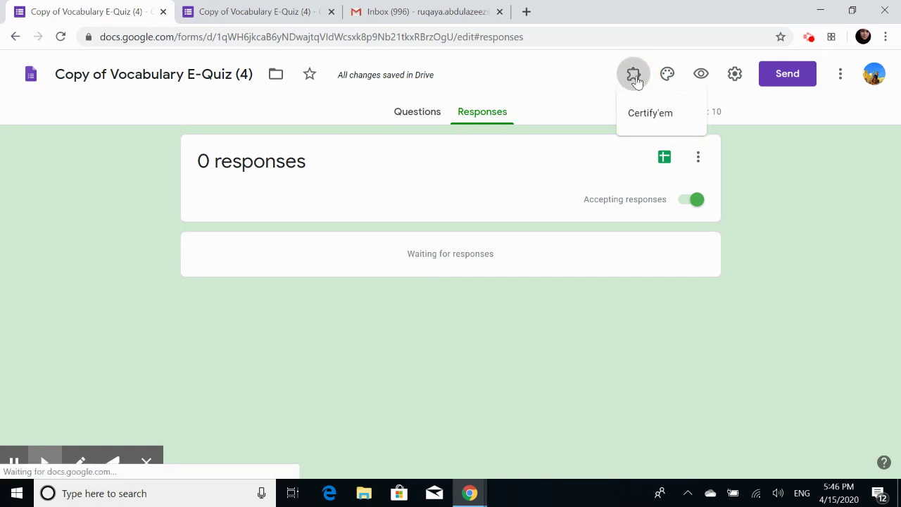
click(654, 113)
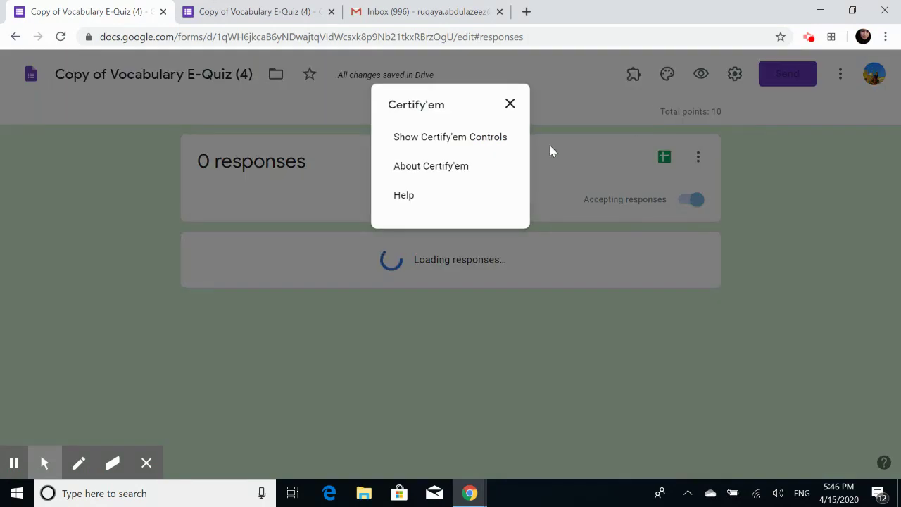
Show the Certify'em controls panel and toggle certification off, then back on
click(449, 137)
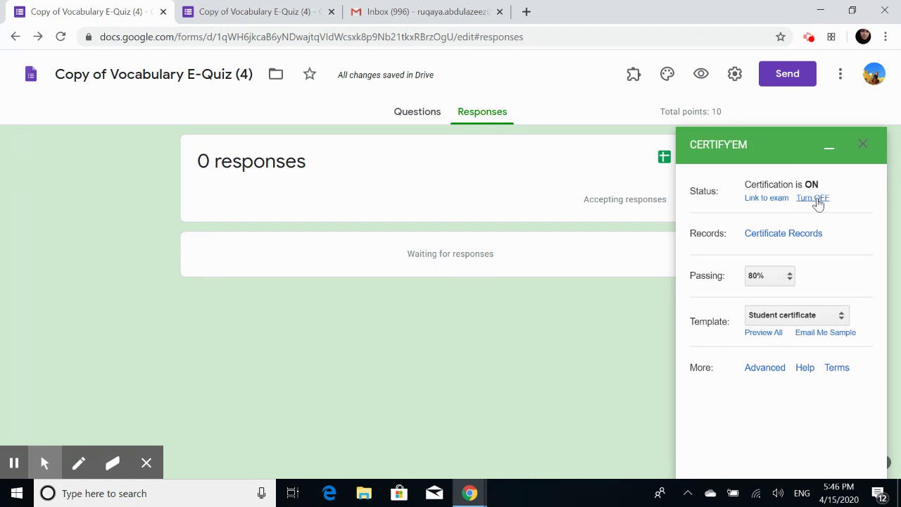
click(815, 198)
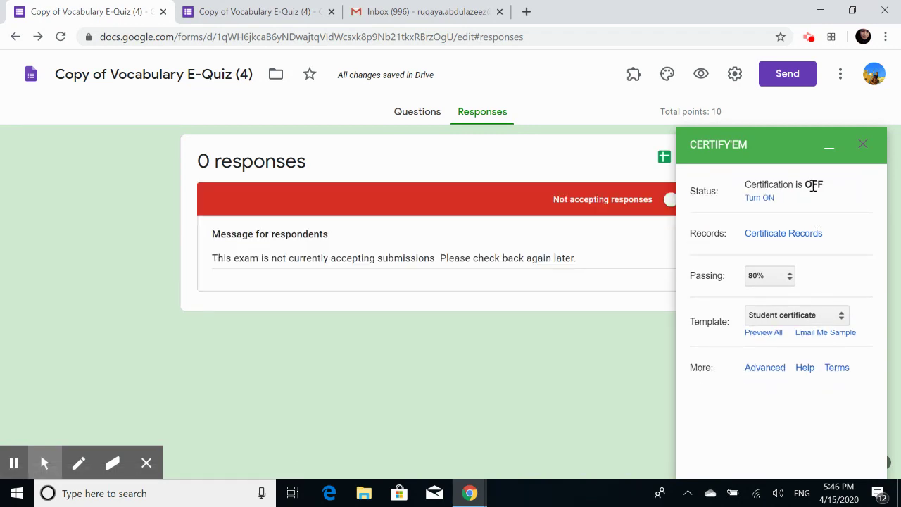
click(760, 200)
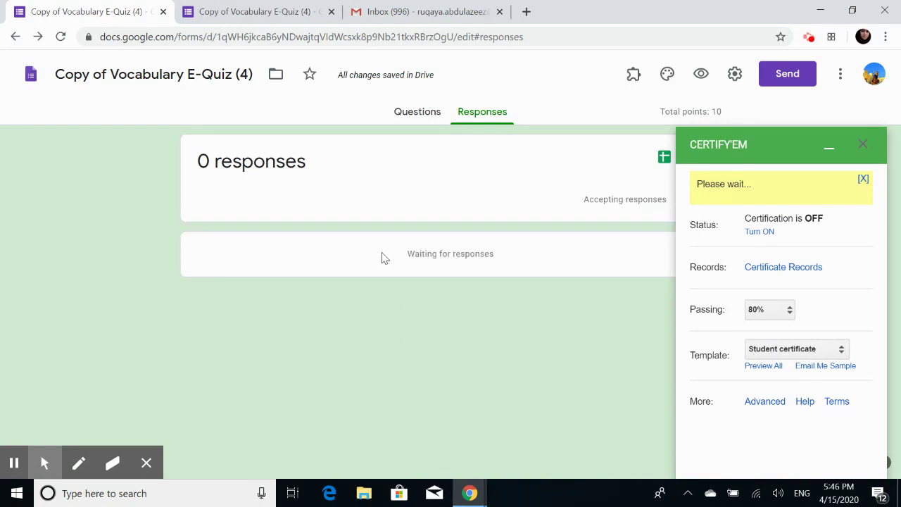
click(735, 75)
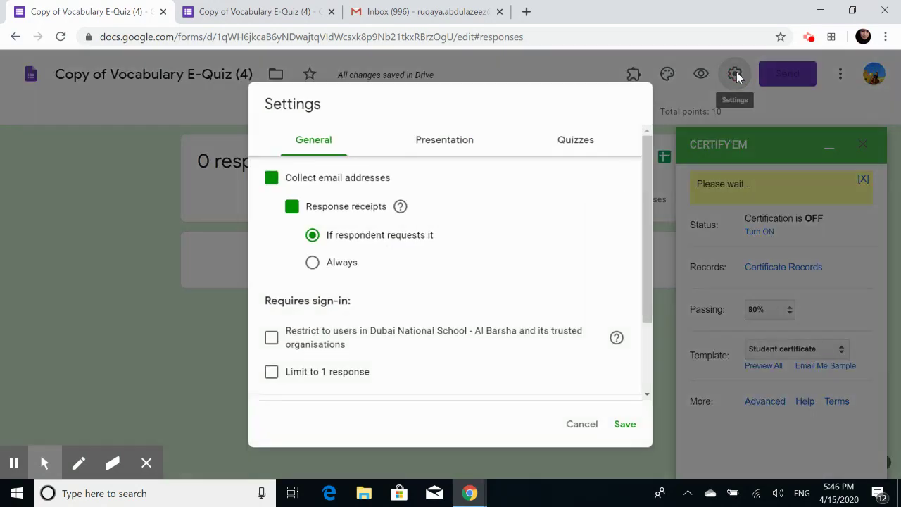
drag(648, 198, 641, 363)
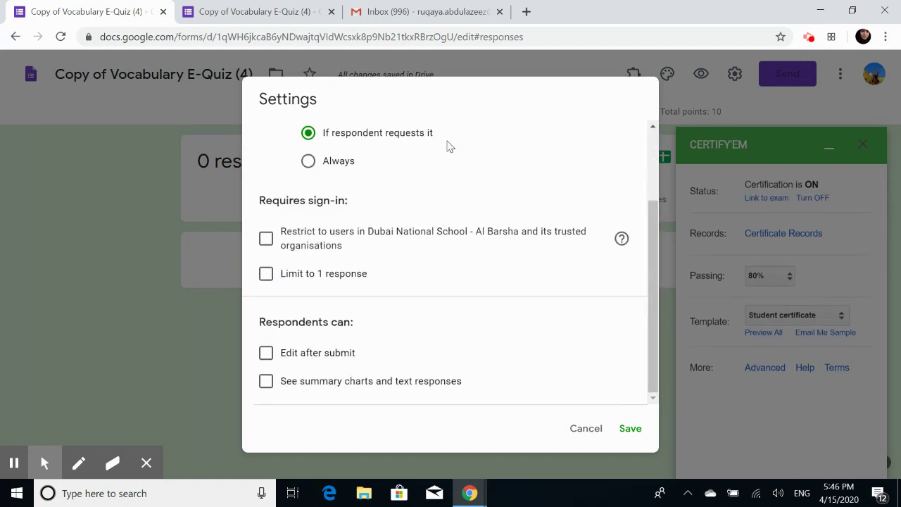
click(649, 314)
drag(649, 314, 502, 193)
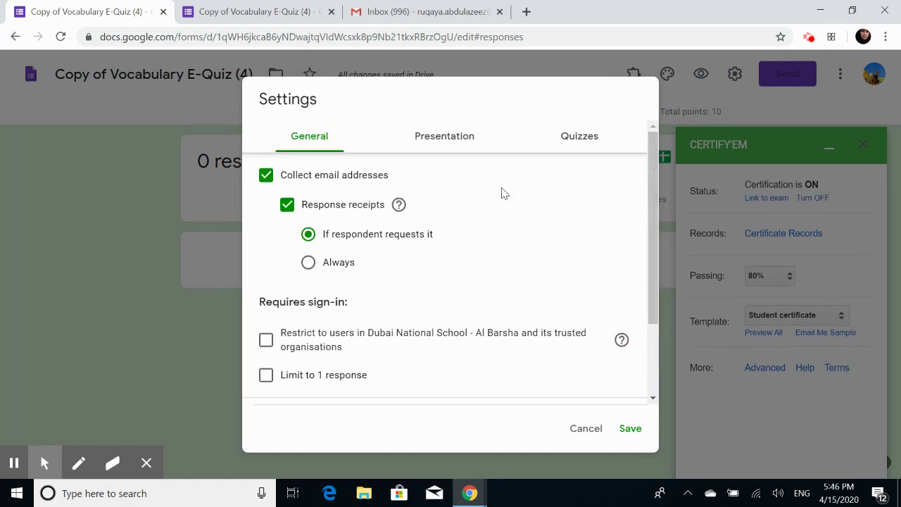
click(441, 143)
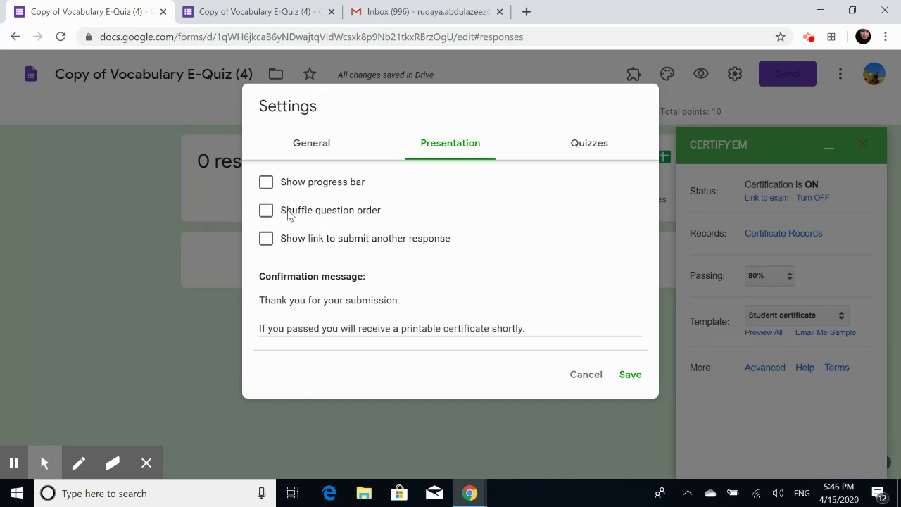
click(266, 210)
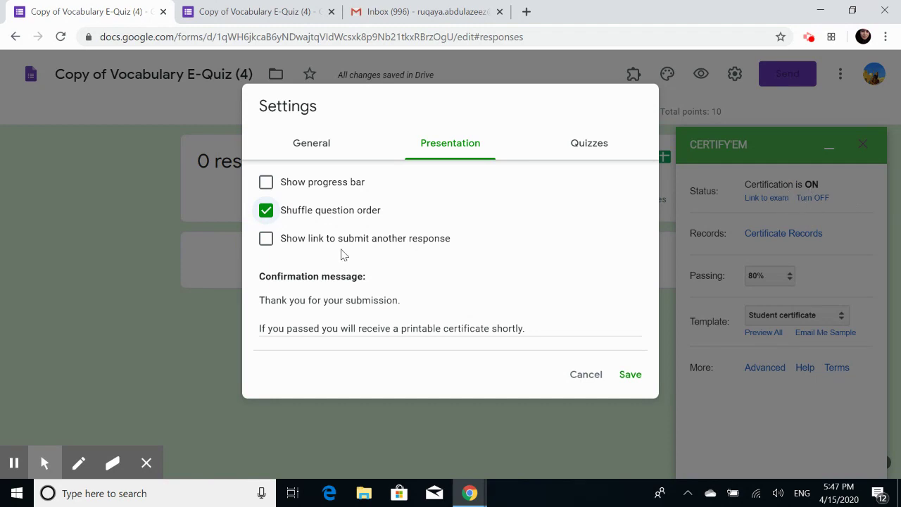
click(264, 212)
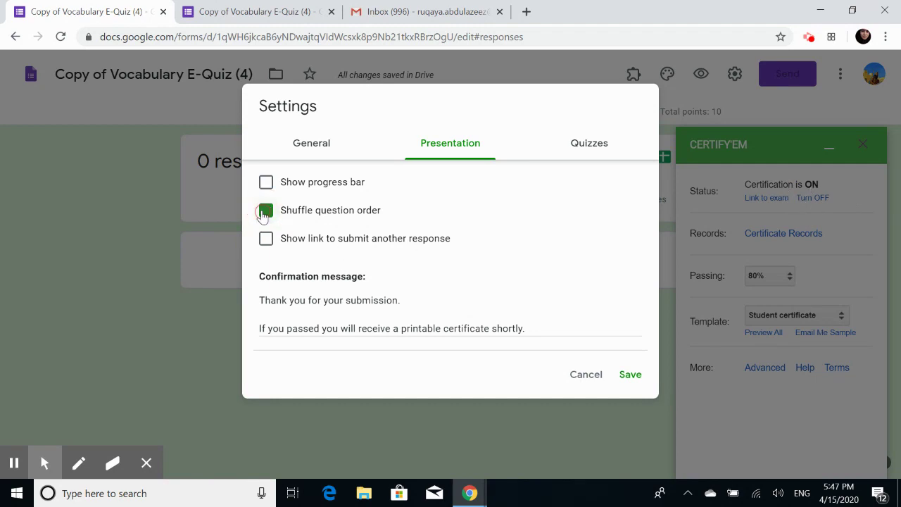
click(587, 376)
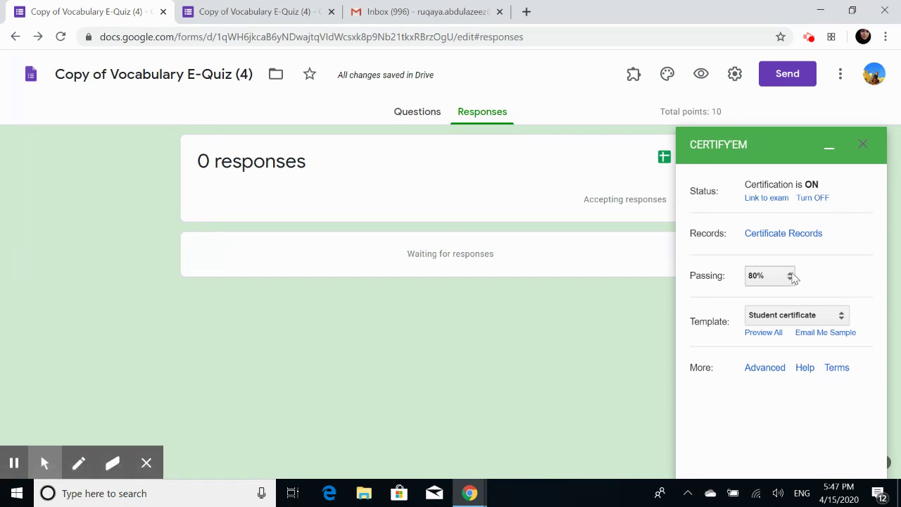
Set the Certify'em passing score to 90%
click(788, 277)
scroll(804, 180, down, 1)
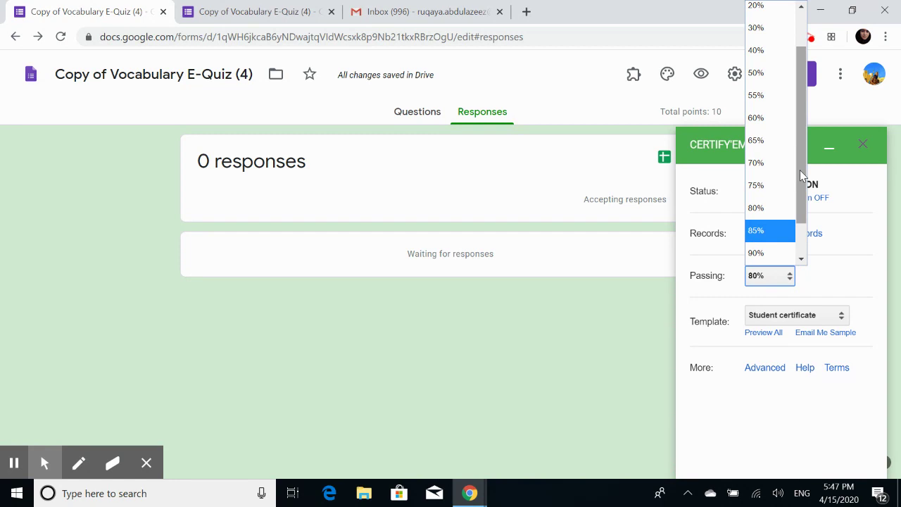
scroll(799, 174, down, 1)
click(771, 211)
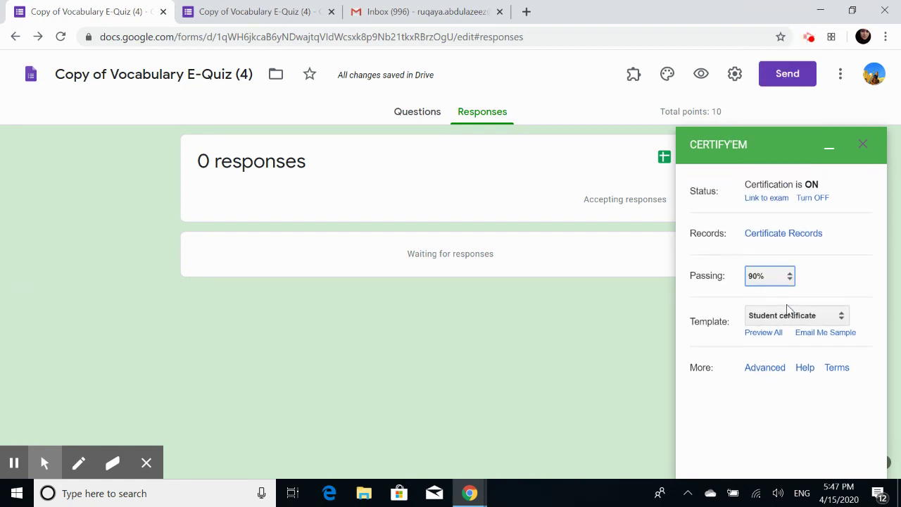
Choose the Golden certificate template and email a sample certificate to yourself
click(810, 320)
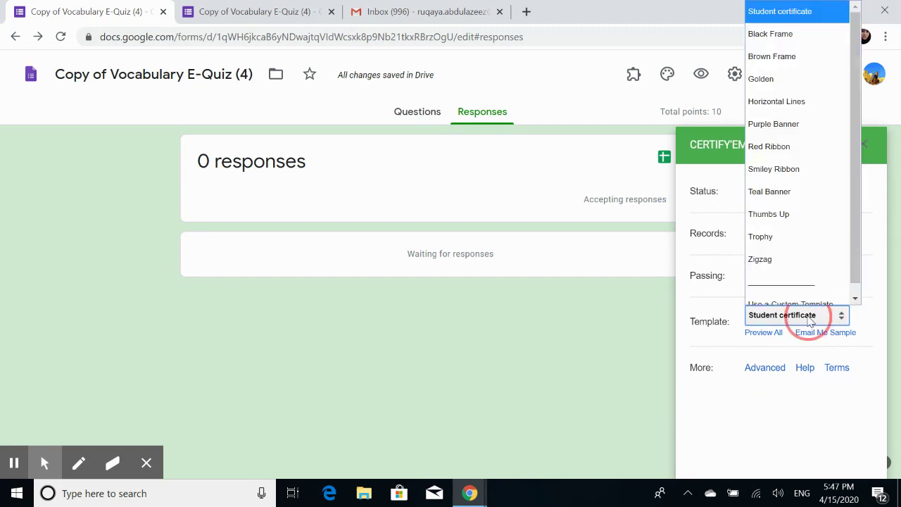
scroll(826, 280, down, 1)
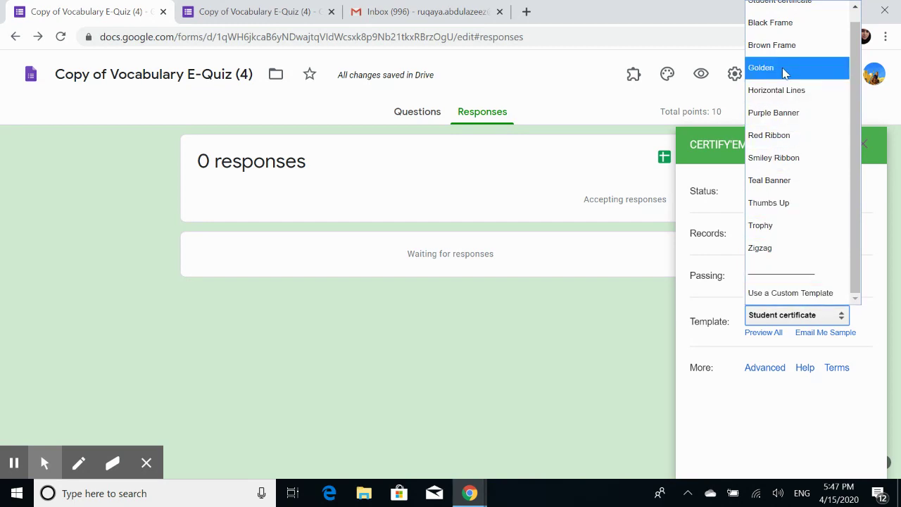
scroll(855, 211, up, 1)
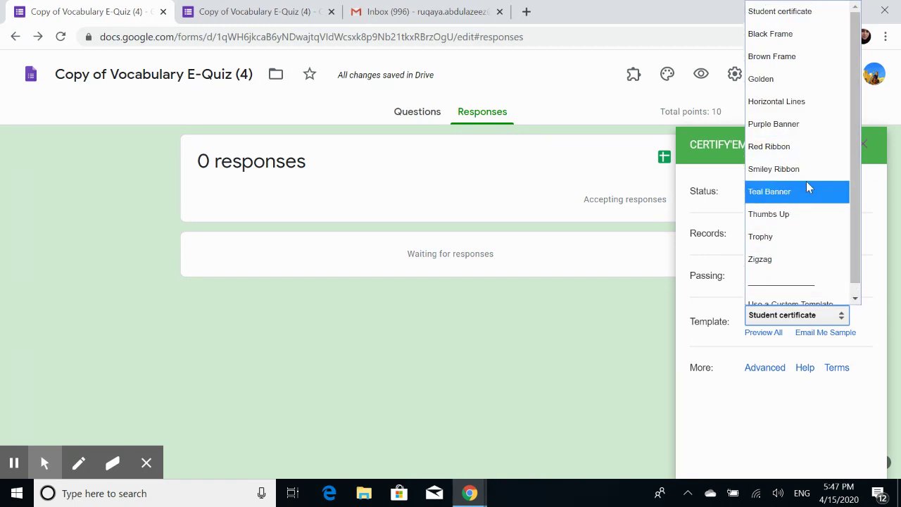
click(774, 82)
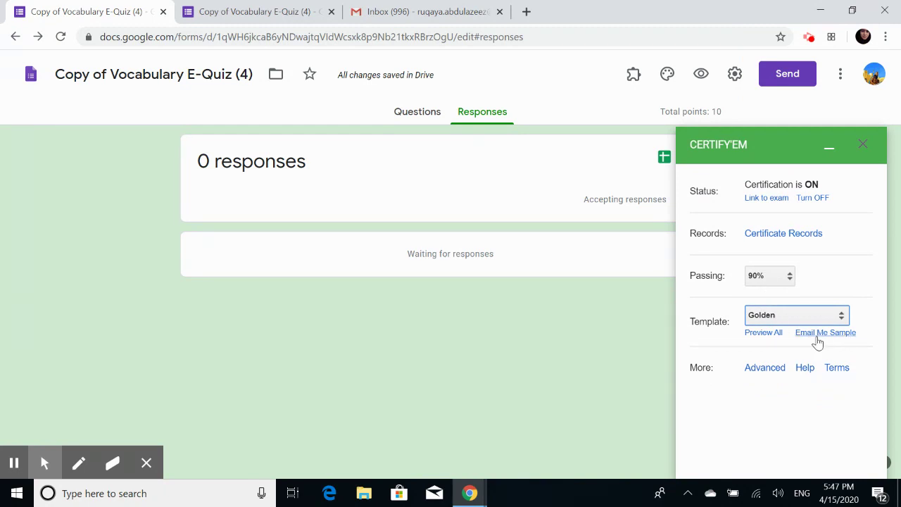
click(815, 333)
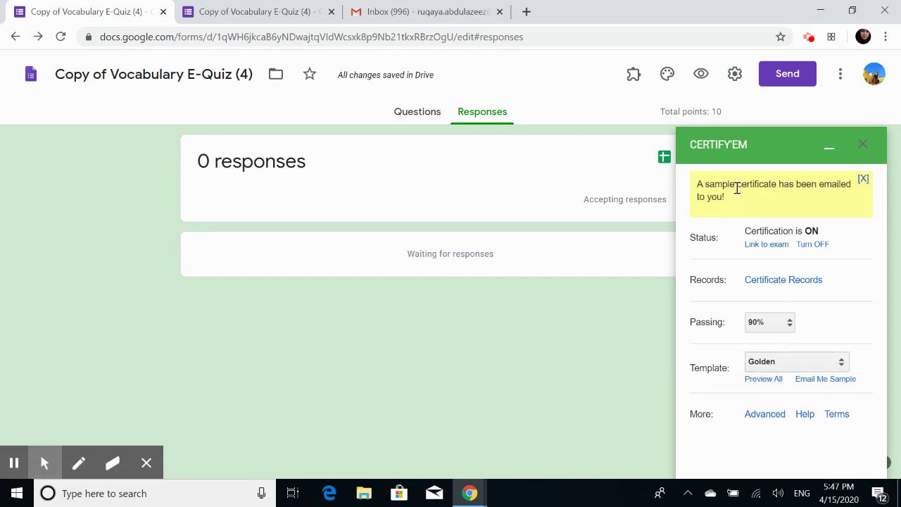
Switch to the Gmail inbox holding the 'Your Sample Certificate!' email
click(423, 12)
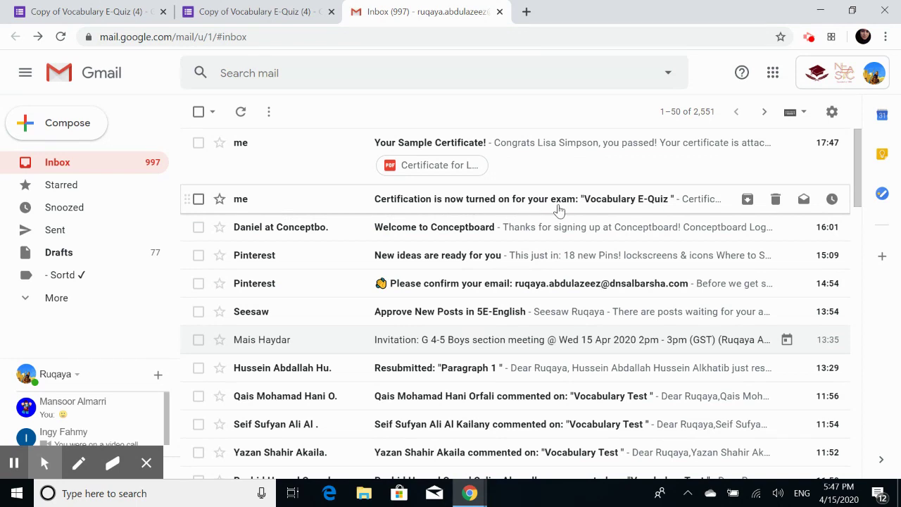
Open the 'Your Sample Certificate!' email, preview its PDF certificate, then return to the quiz tab
click(521, 153)
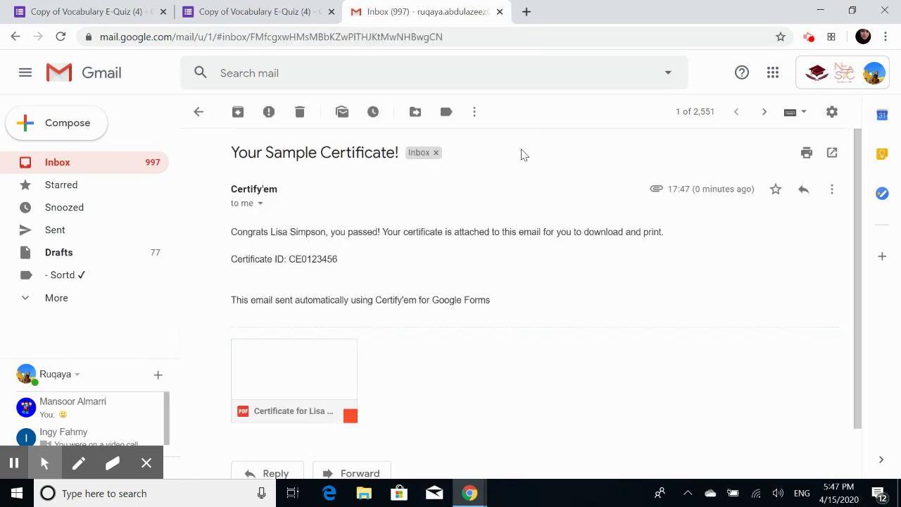
click(288, 353)
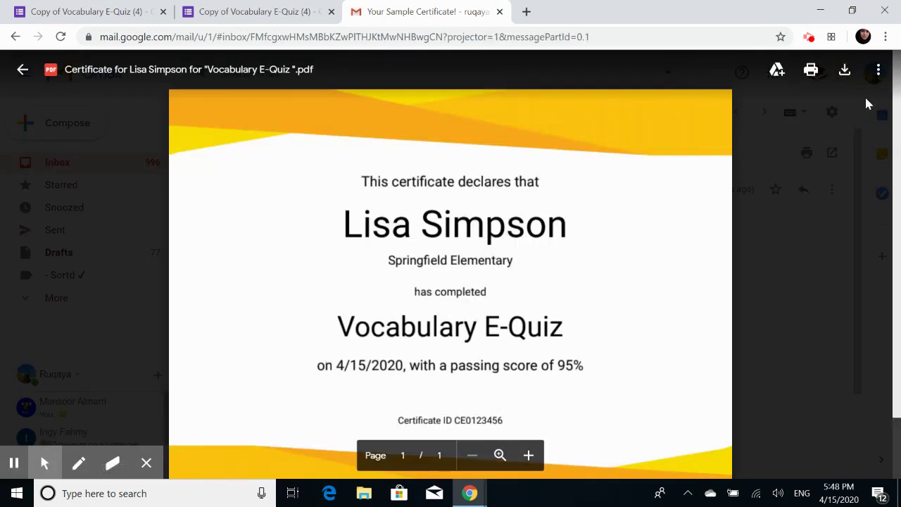
click(897, 105)
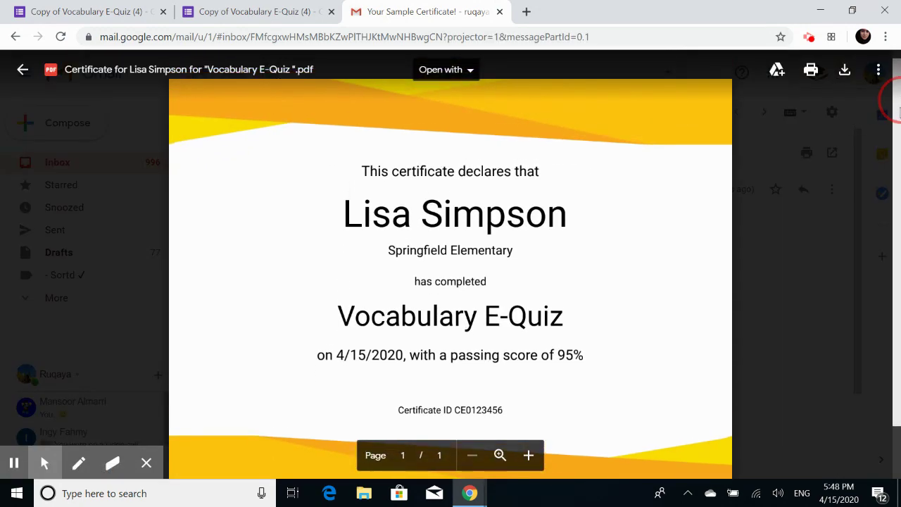
scroll(898, 109, down, 1)
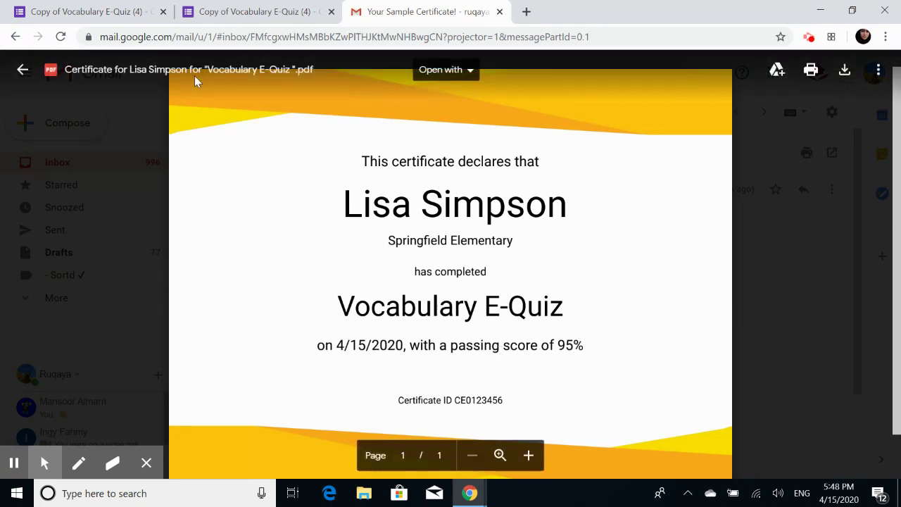
click(90, 7)
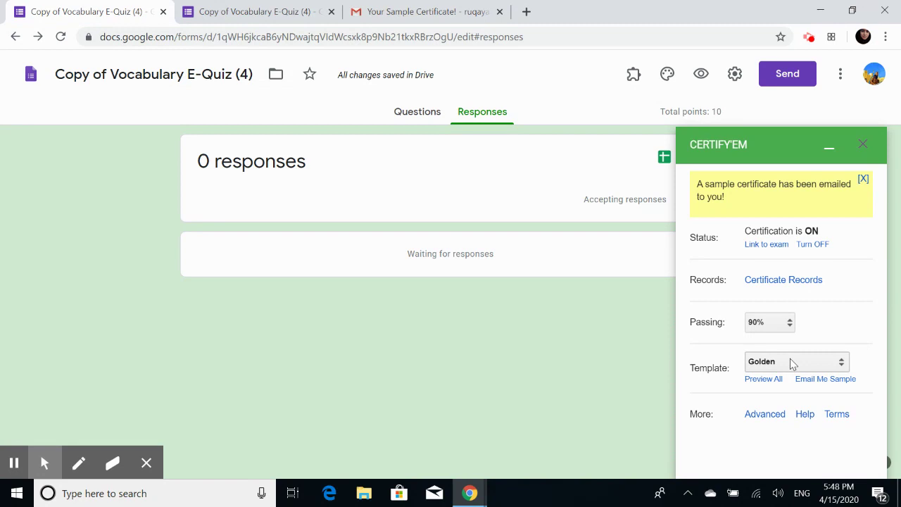
Switch Certify'em to Use a Custom Template and pick the second Student certificate presentation from Drive
click(790, 359)
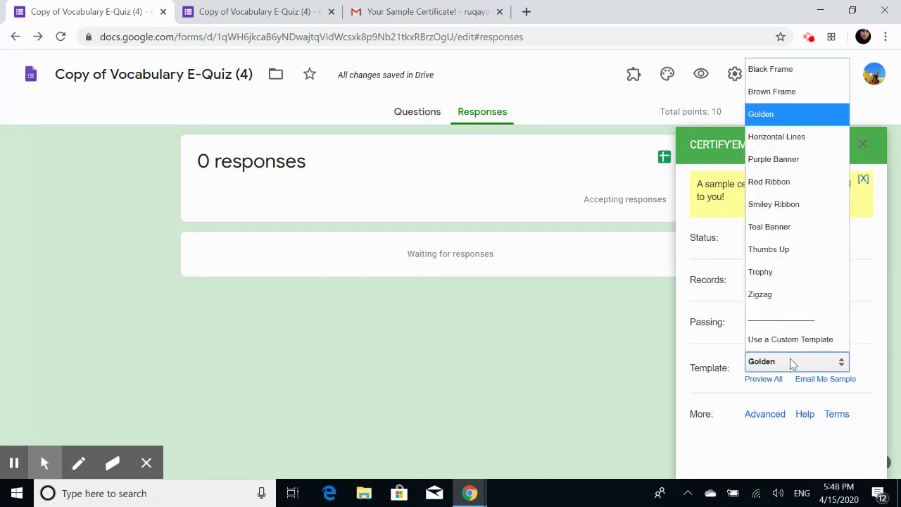
click(791, 341)
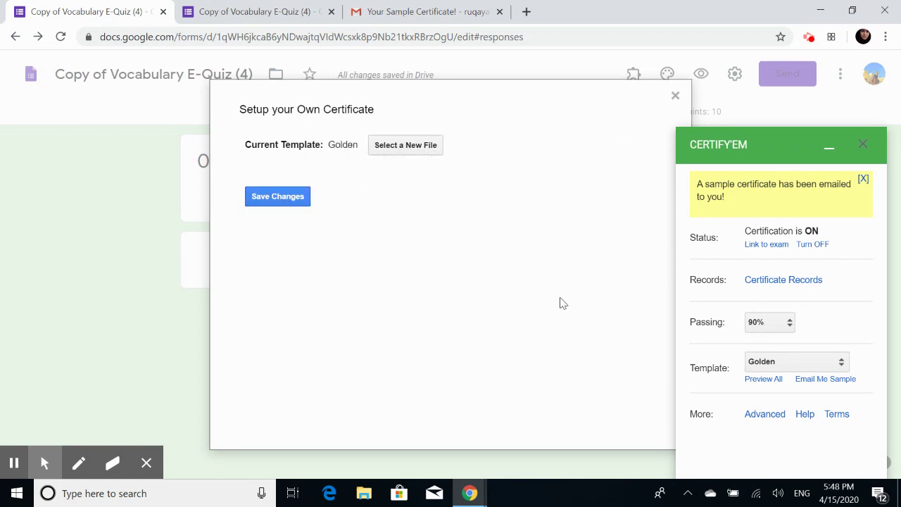
click(397, 149)
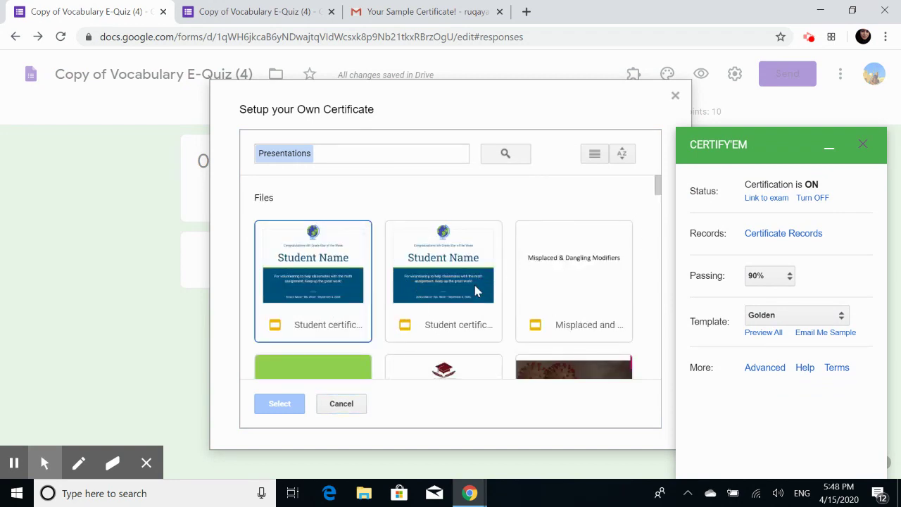
click(448, 295)
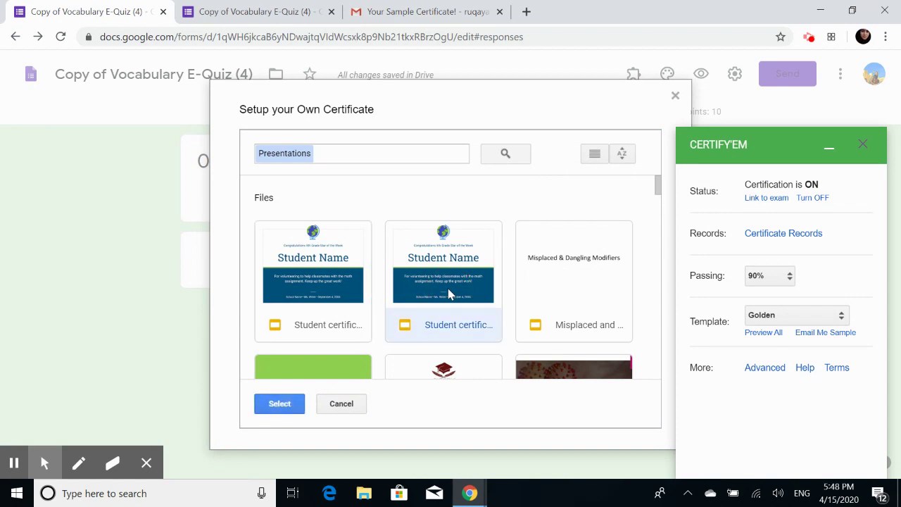
mouse_move(658, 185)
mouse_down()
mouse_move(659, 211)
mouse_move(659, 184)
mouse_up()
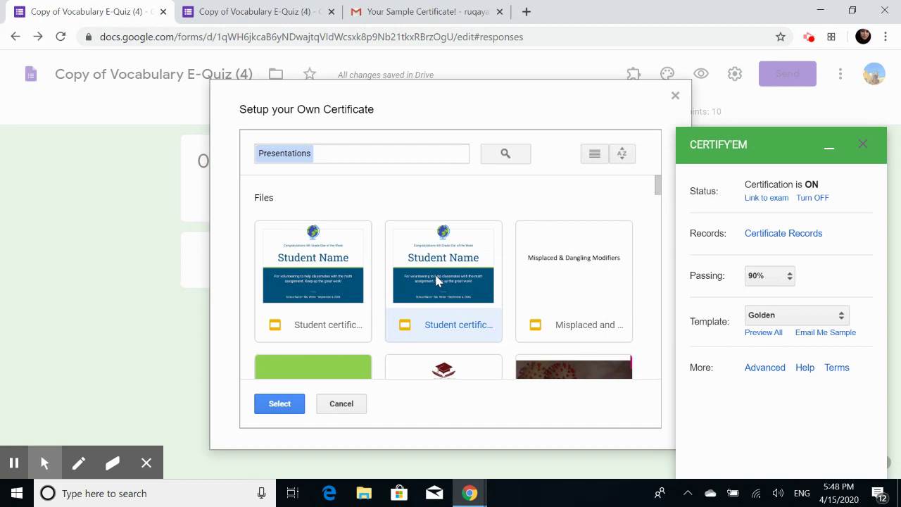